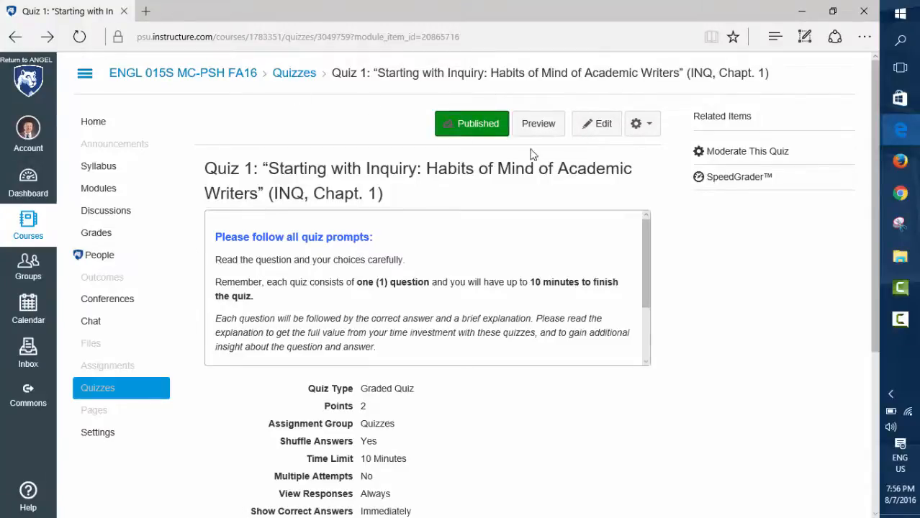
Open Quiz 1 for editing and read through its quiz instructions to the end.
{"action": "left_click", "coordinate": [596, 129]}
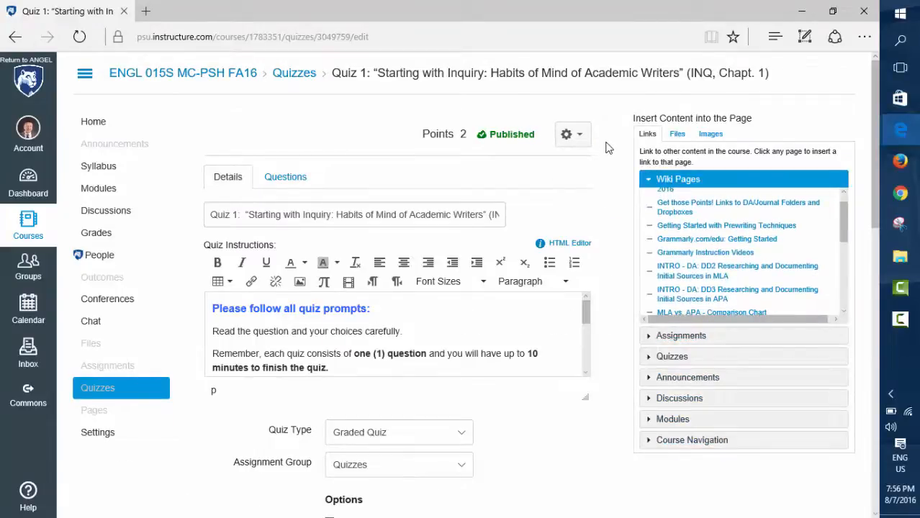
{"action": "scroll", "coordinate": [608, 151], "scroll_direction": "down", "scroll_amount": 1}
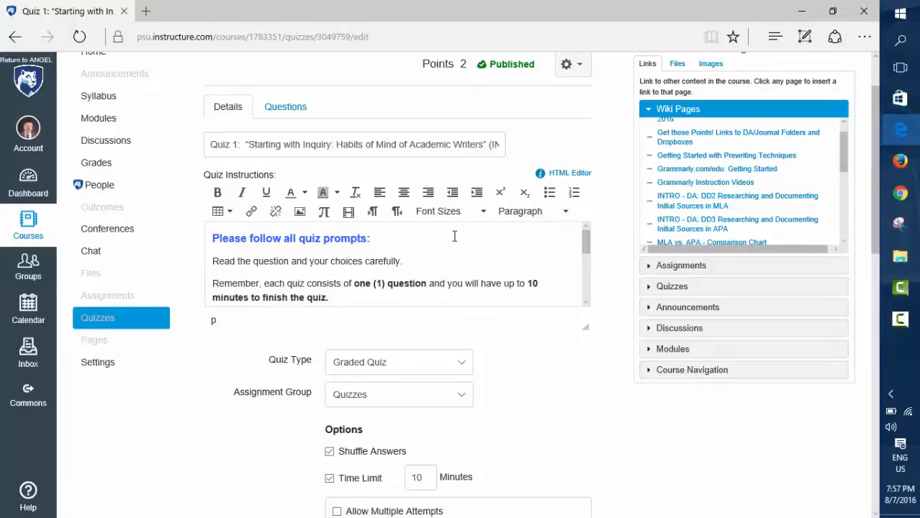
{"action": "scroll", "coordinate": [455, 236], "scroll_direction": "down", "scroll_amount": 3}
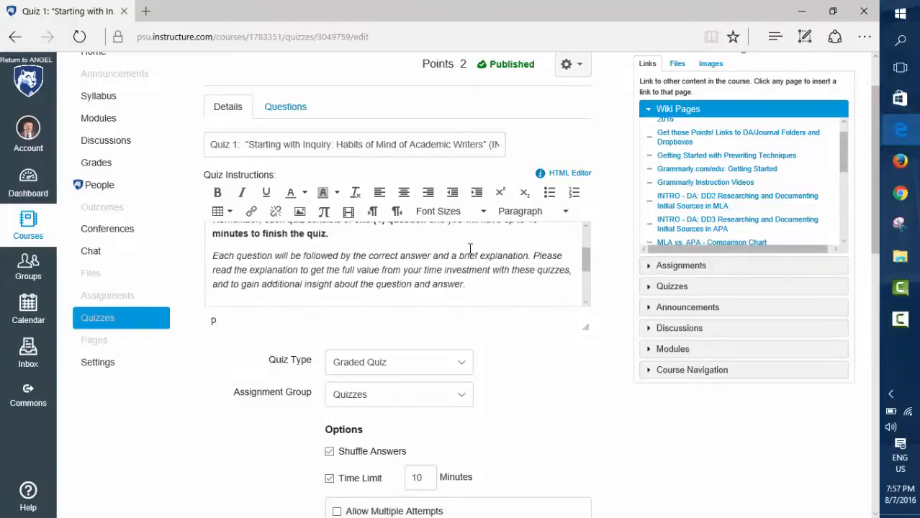
{"action": "scroll", "coordinate": [469, 248], "scroll_direction": "down", "scroll_amount": 3}
{"action": "scroll", "coordinate": [465, 252], "scroll_direction": "down", "scroll_amount": 1}
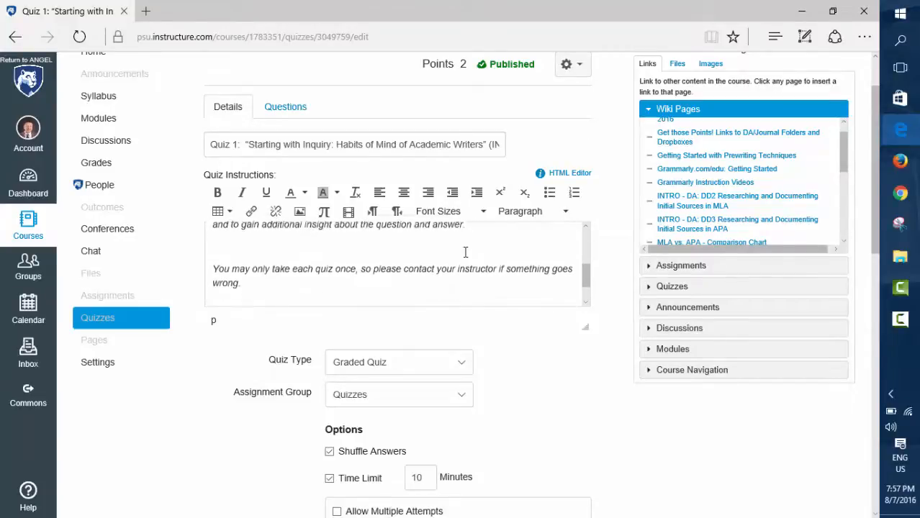
{"action": "scroll", "coordinate": [465, 252], "scroll_direction": "down", "scroll_amount": 2}
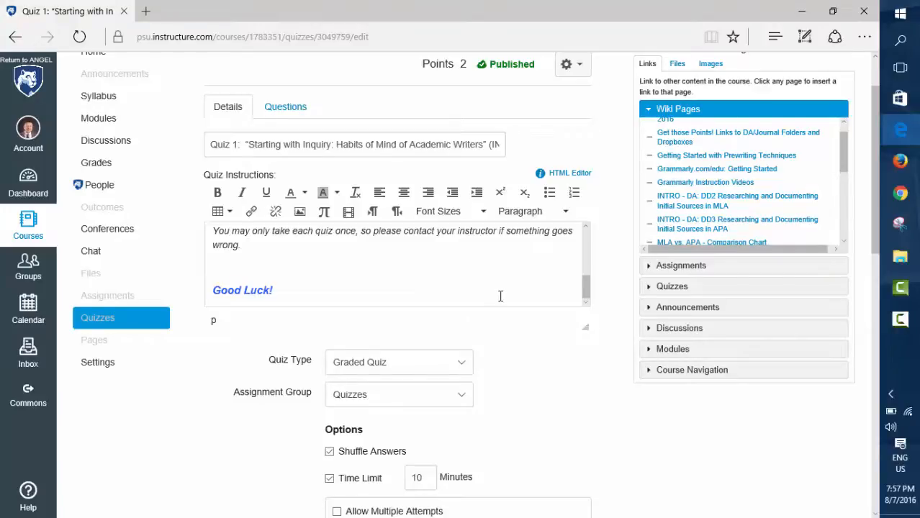
{"action": "scroll", "coordinate": [520, 273], "scroll_direction": "down", "scroll_amount": 3}
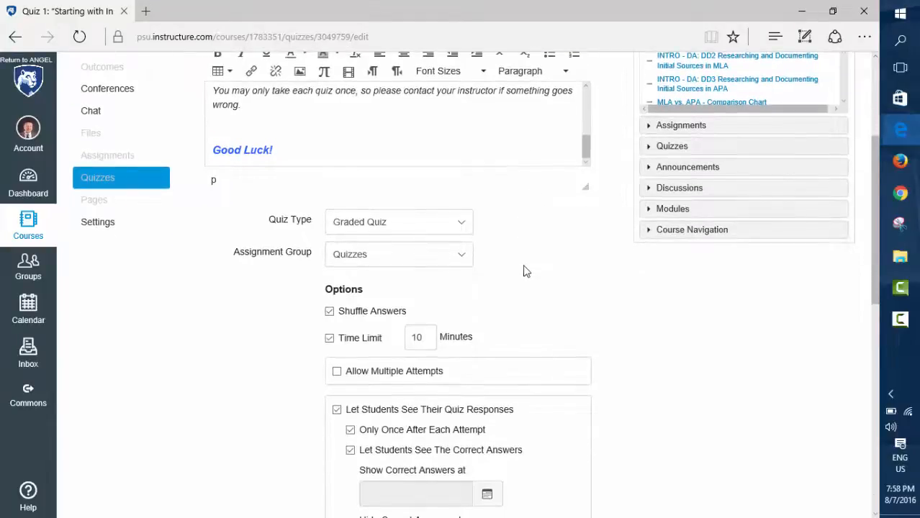
Review the available quiz types and assignment groups, keeping Graded Quiz and Quizzes selected.
{"action": "scroll", "coordinate": [532, 268], "scroll_direction": "down", "scroll_amount": 1}
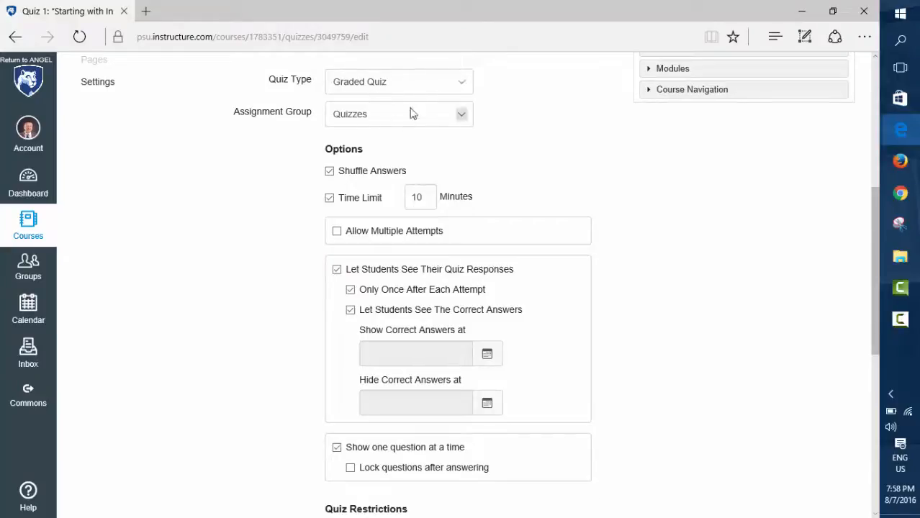
{"action": "left_click", "coordinate": [463, 85]}
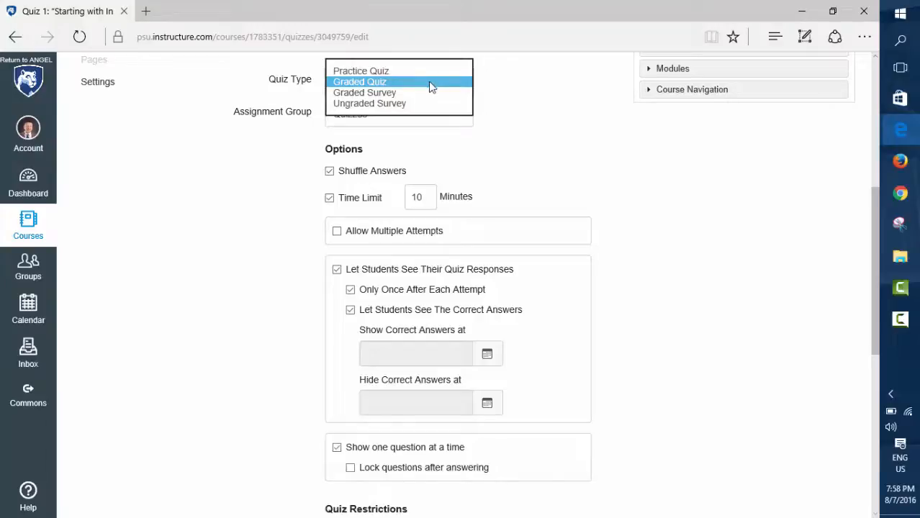
{"action": "left_click", "coordinate": [429, 85]}
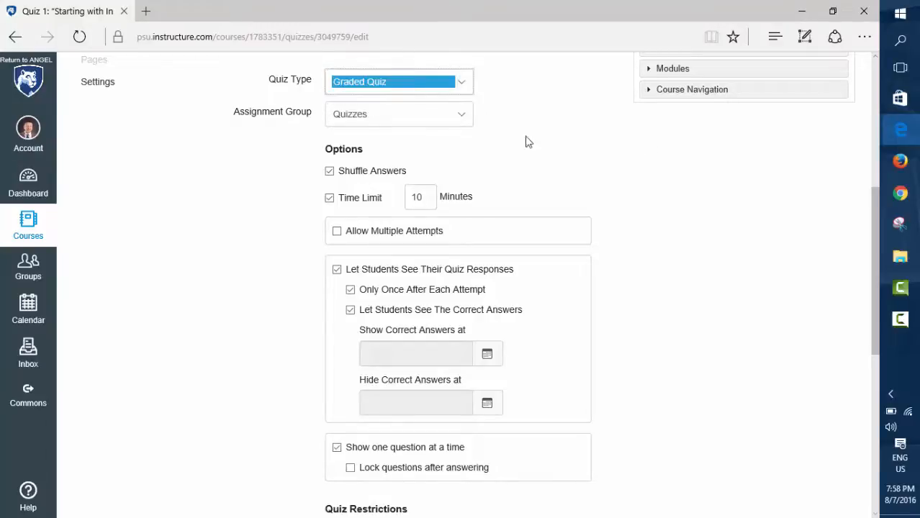
{"action": "left_click", "coordinate": [462, 113]}
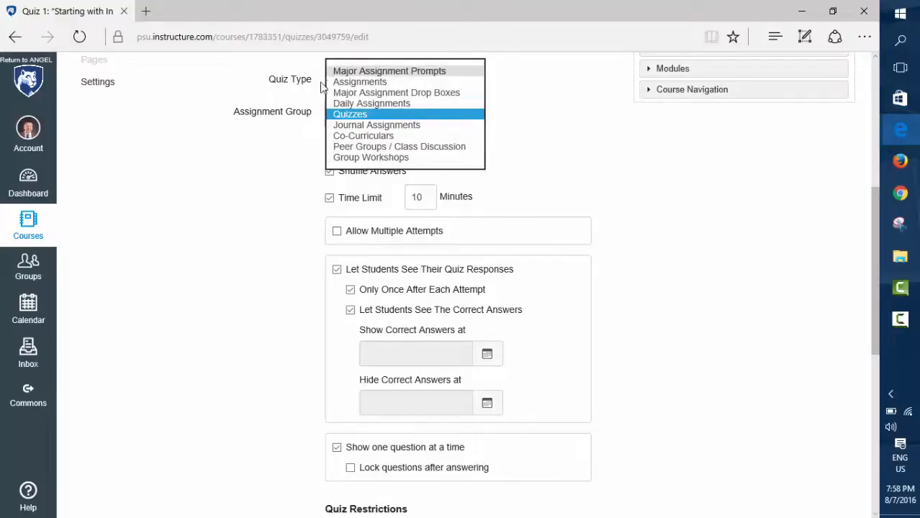
{"action": "left_click", "coordinate": [392, 115]}
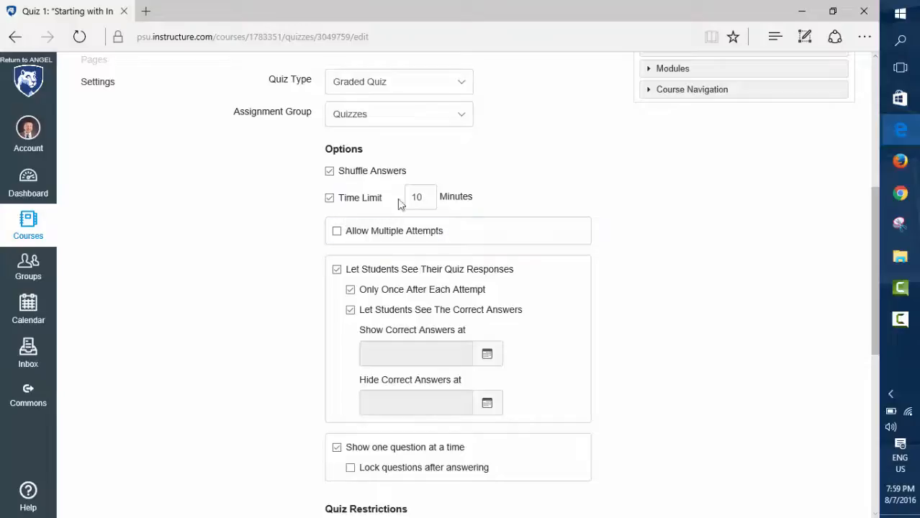
Review the quiz options, restrictions and dates, and view the course sections and students available for assignment.
{"action": "scroll", "coordinate": [468, 227], "scroll_direction": "down", "scroll_amount": 1}
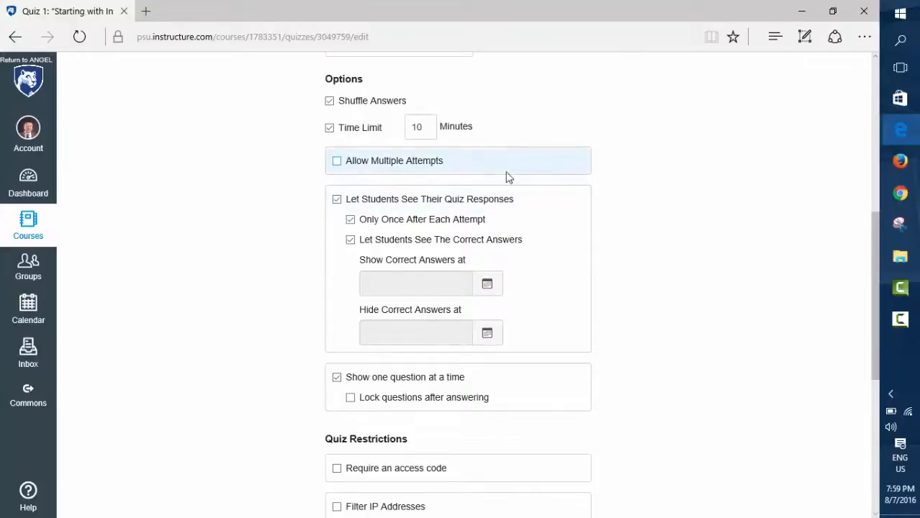
{"action": "scroll", "coordinate": [612, 257], "scroll_direction": "down", "scroll_amount": 2}
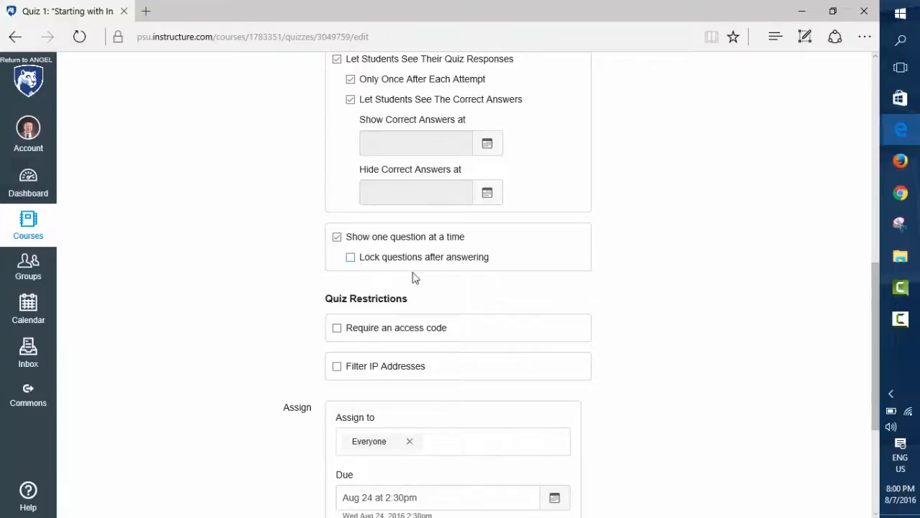
{"action": "scroll", "coordinate": [600, 328], "scroll_direction": "down", "scroll_amount": 3}
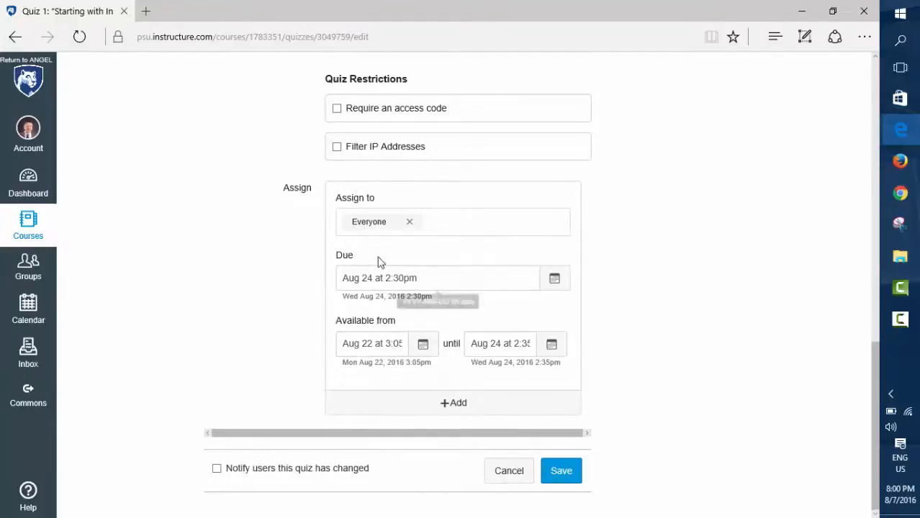
{"action": "left_click", "coordinate": [429, 225]}
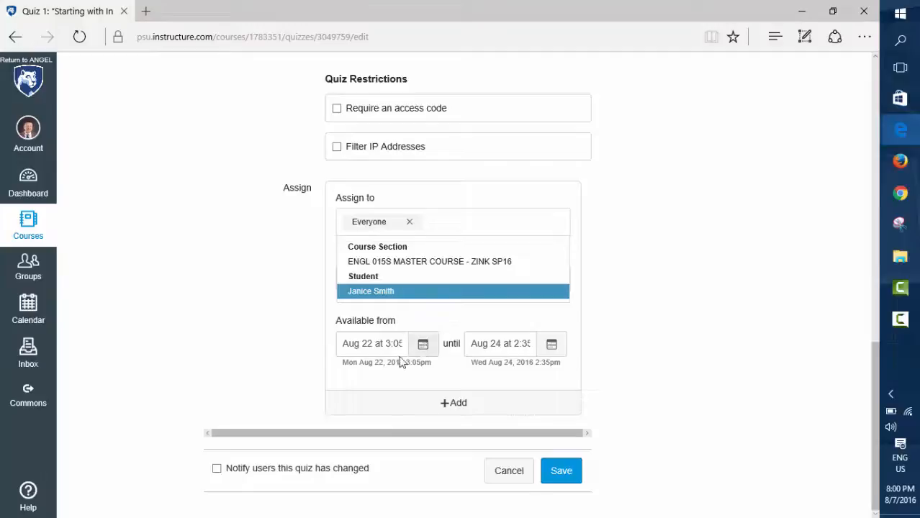
{"action": "left_click", "coordinate": [433, 318]}
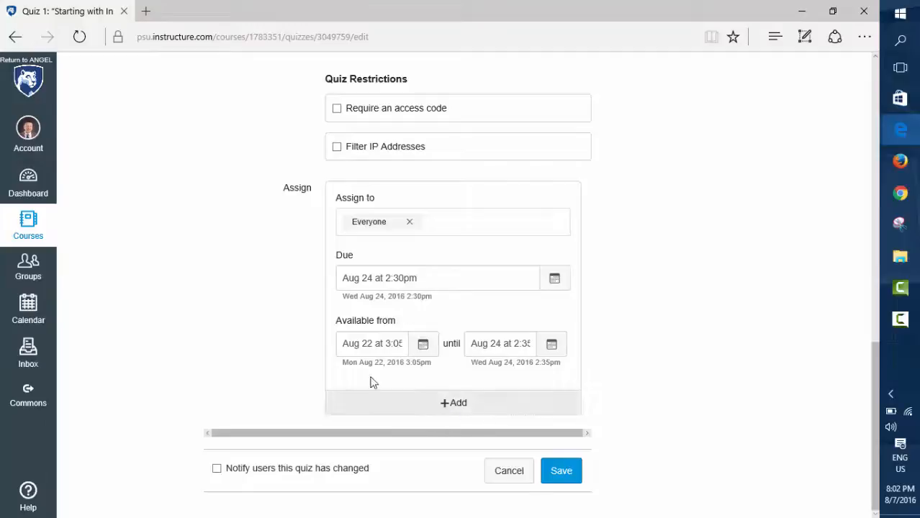
Add a second assignment block with its own assignees and dates, and remove it again.
{"action": "left_click", "coordinate": [446, 407]}
{"action": "scroll", "coordinate": [475, 474], "scroll_direction": "down", "scroll_amount": 3}
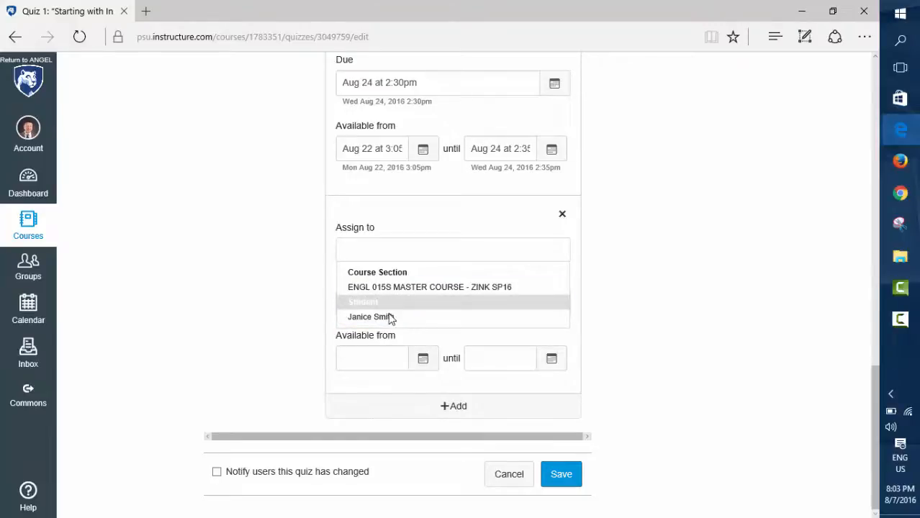
{"action": "left_click", "coordinate": [564, 218]}
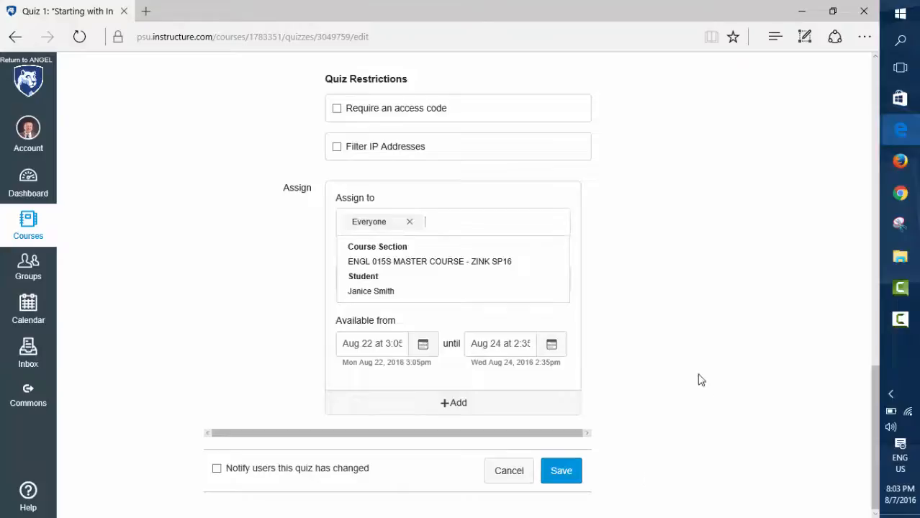
{"action": "scroll", "coordinate": [697, 356], "scroll_direction": "up", "scroll_amount": 4}
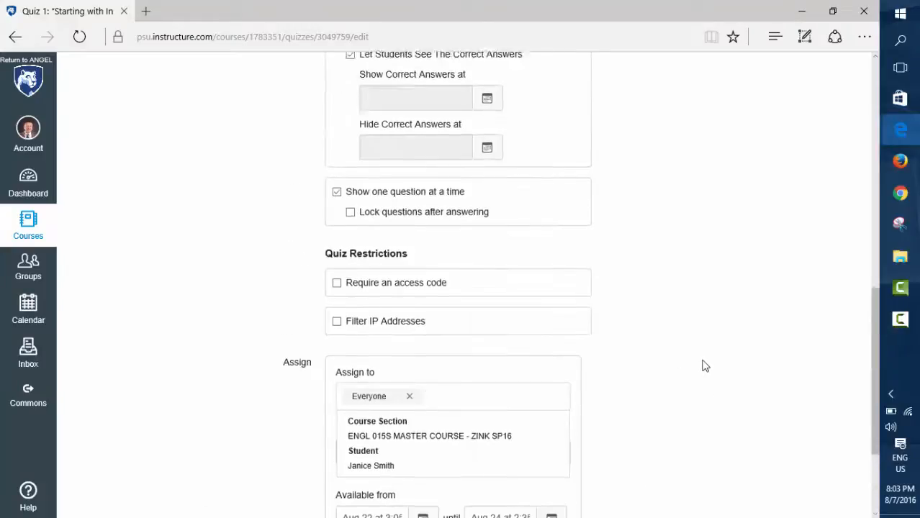
{"action": "scroll", "coordinate": [706, 364], "scroll_direction": "down", "scroll_amount": 3}
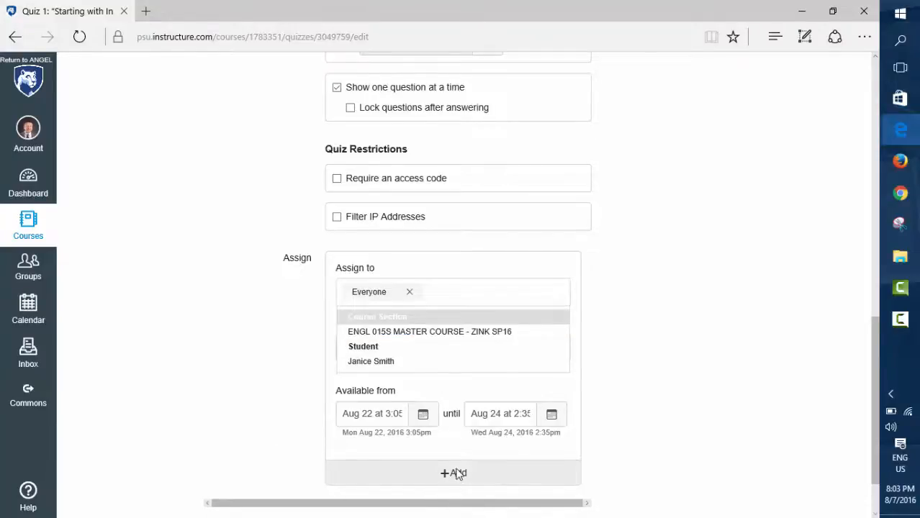
{"action": "scroll", "coordinate": [458, 471], "scroll_direction": "down", "scroll_amount": 1}
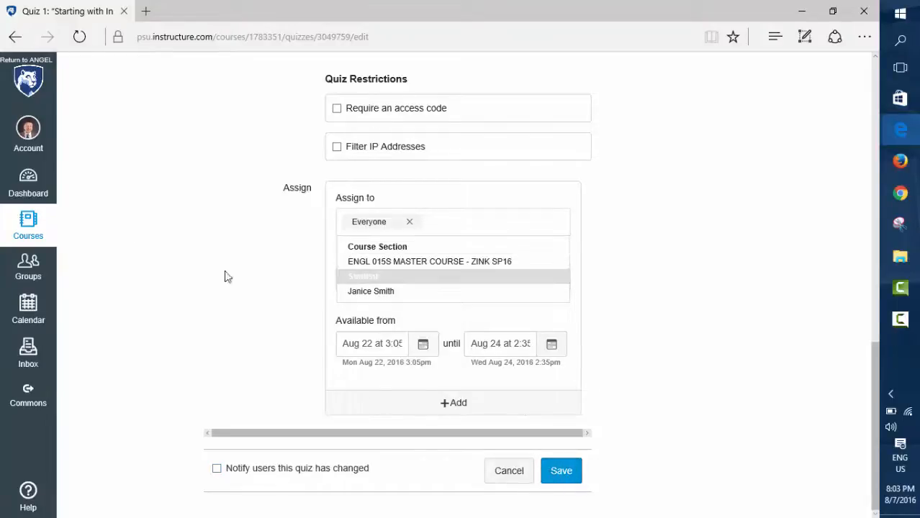
Open the quiz's question about academic writers' habits of mind for editing and review its text, answers and answer comments.
{"action": "scroll", "coordinate": [403, 283], "scroll_direction": "up", "scroll_amount": 15}
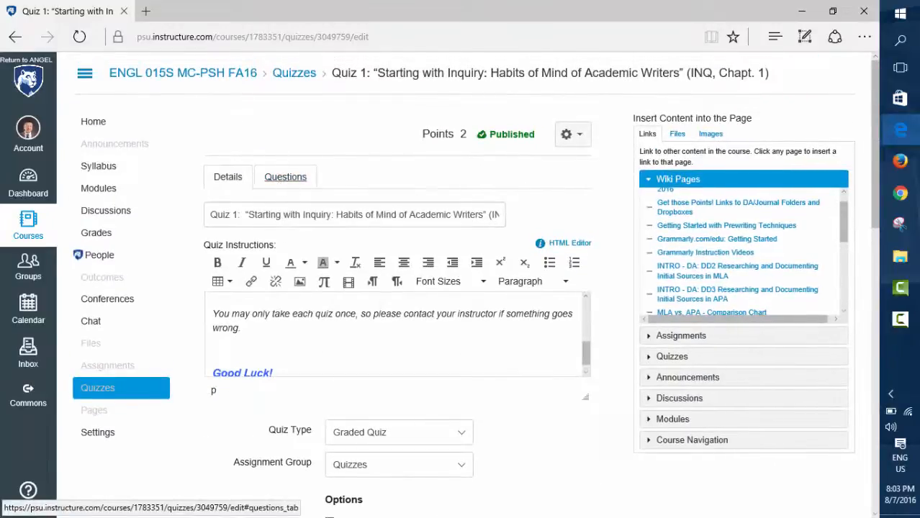
{"action": "left_click", "coordinate": [285, 177]}
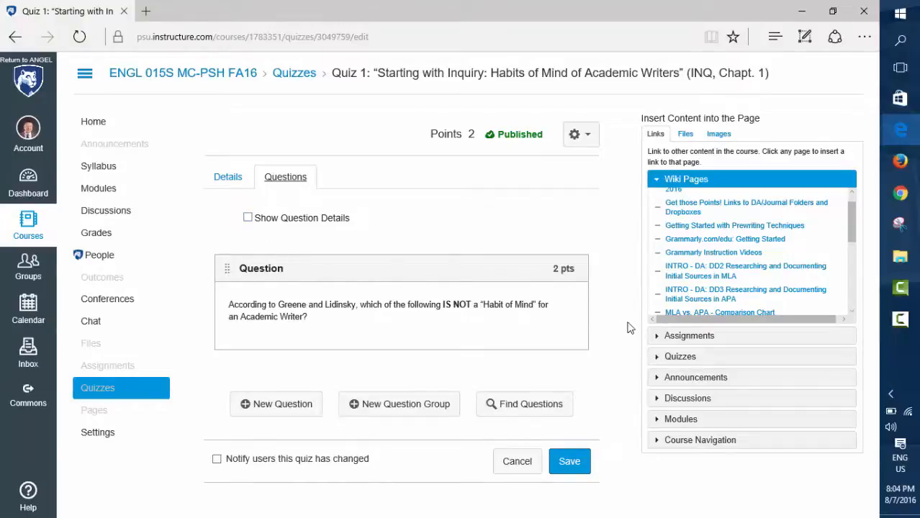
{"action": "left_click", "coordinate": [549, 325]}
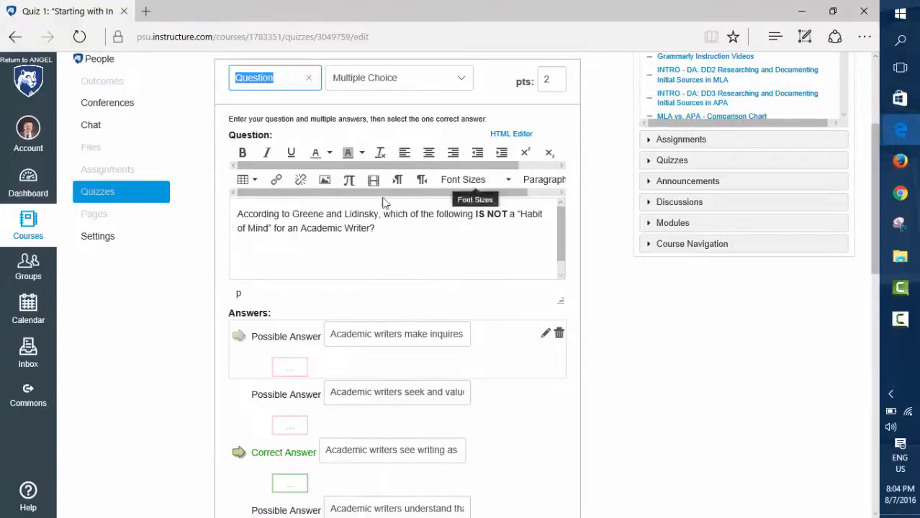
{"action": "scroll", "coordinate": [387, 229], "scroll_direction": "down", "scroll_amount": 5}
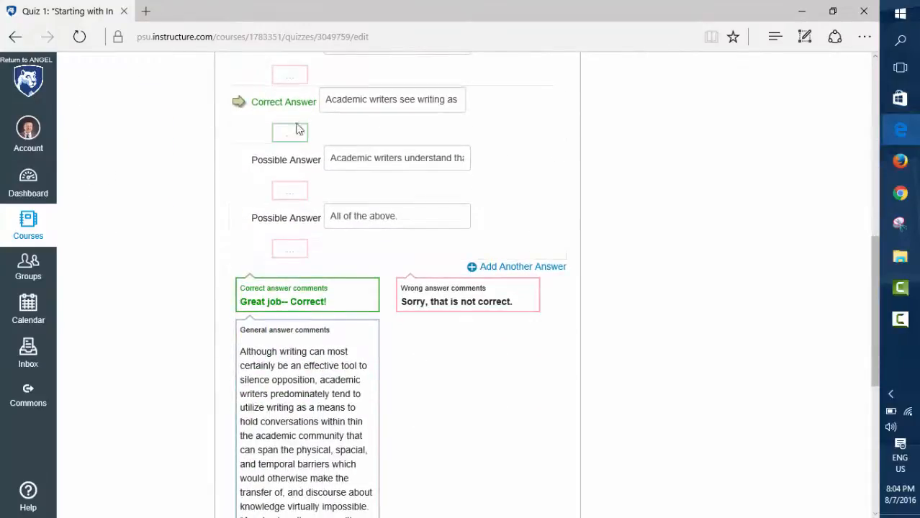
{"action": "scroll", "coordinate": [295, 129], "scroll_direction": "up", "scroll_amount": 3}
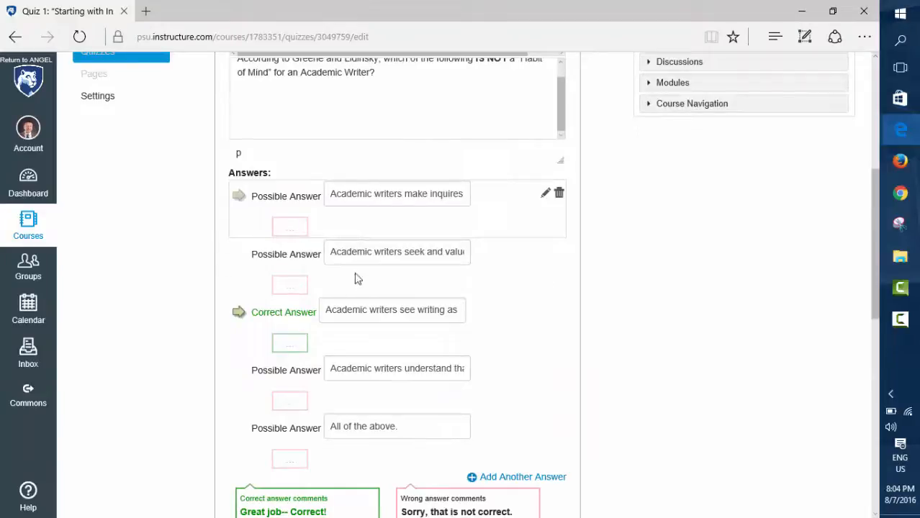
{"action": "scroll", "coordinate": [677, 440], "scroll_direction": "down", "scroll_amount": 5}
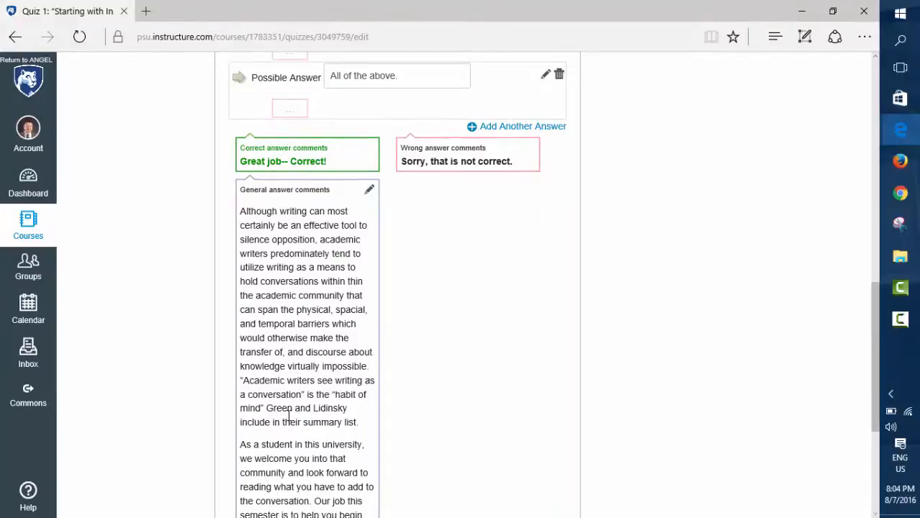
{"action": "scroll", "coordinate": [611, 263], "scroll_direction": "up", "scroll_amount": 3}
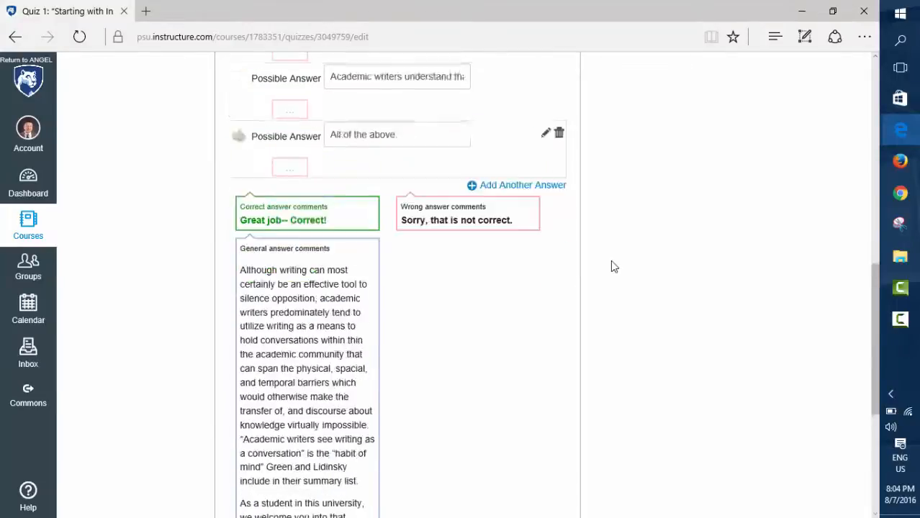
{"action": "scroll", "coordinate": [611, 263], "scroll_direction": "up", "scroll_amount": 6}
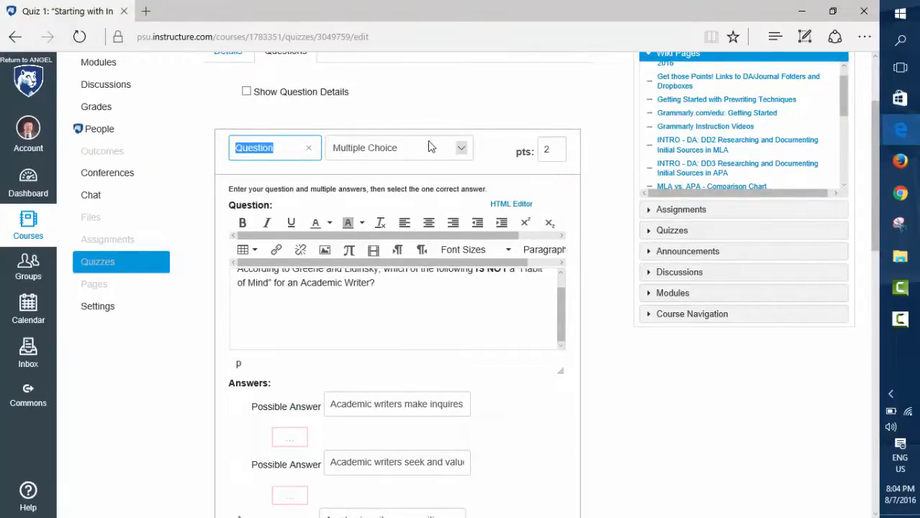
View the available question types, keeping Multiple Choice, and cancel editing the quiz without saving.
{"action": "left_click", "coordinate": [463, 154]}
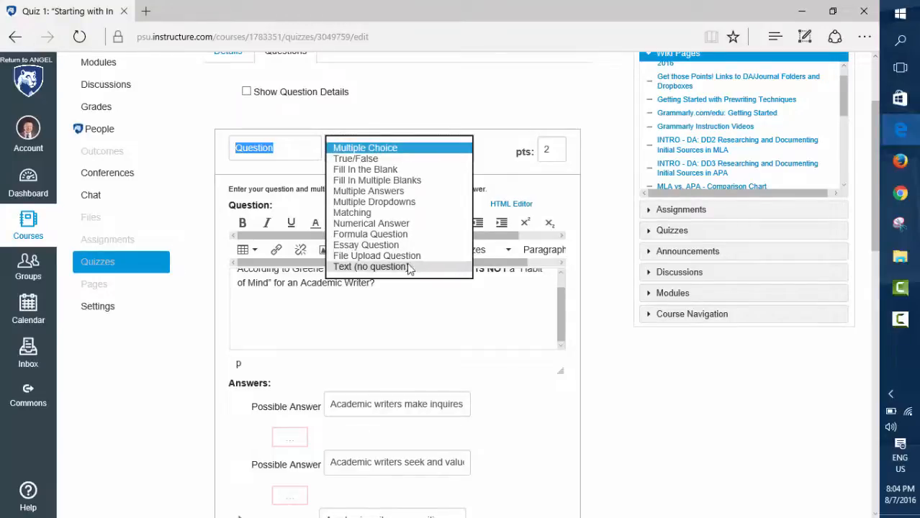
{"action": "left_click", "coordinate": [305, 157]}
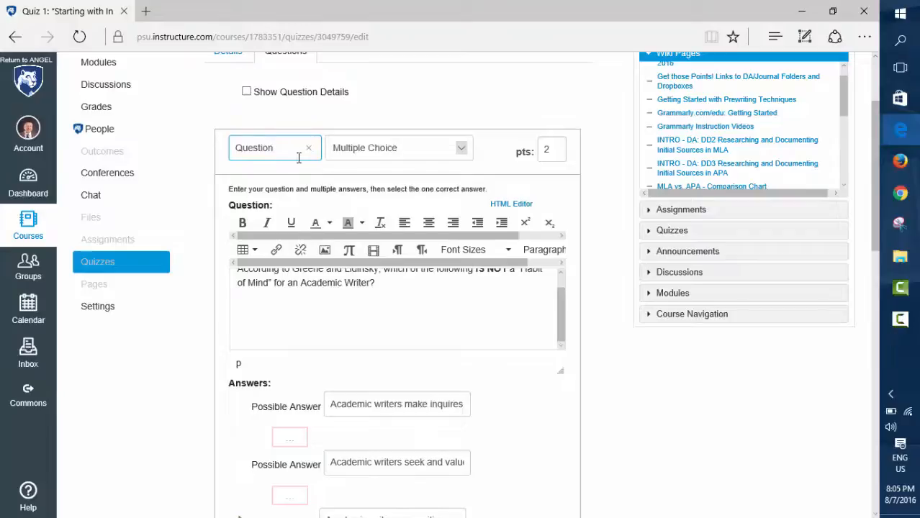
{"action": "scroll", "coordinate": [608, 237], "scroll_direction": "down", "scroll_amount": 7}
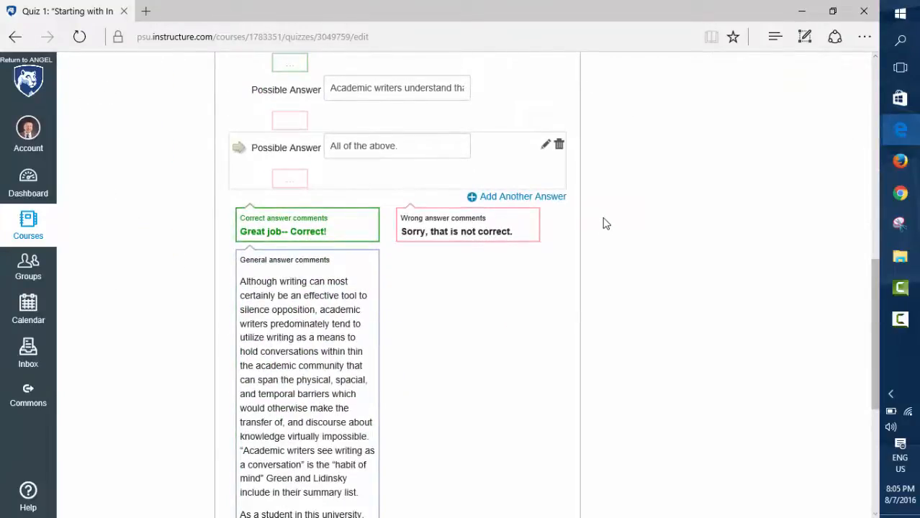
{"action": "scroll", "coordinate": [603, 216], "scroll_direction": "down", "scroll_amount": 4}
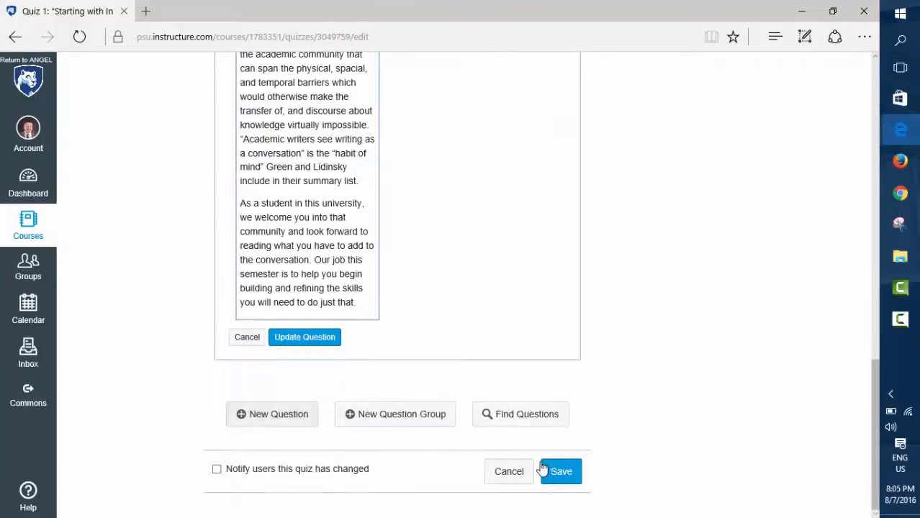
{"action": "left_click", "coordinate": [503, 477]}
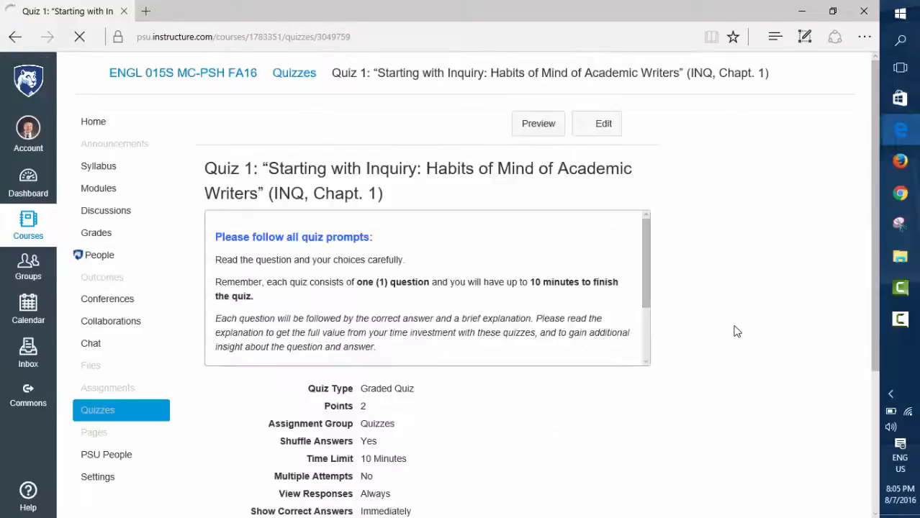